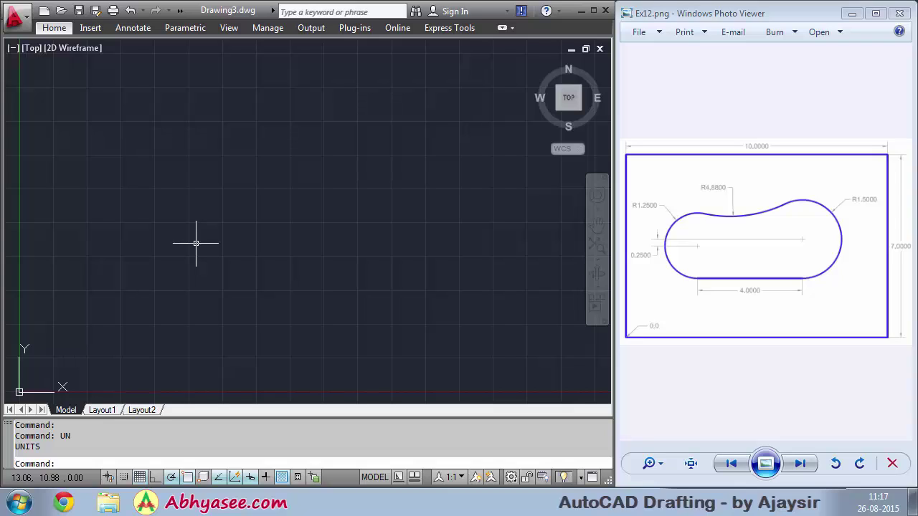
Step: Draw a rectangle from the origin 0,0 that is 10 units wide and 7 units high
{"action": "type", "text": "re"}
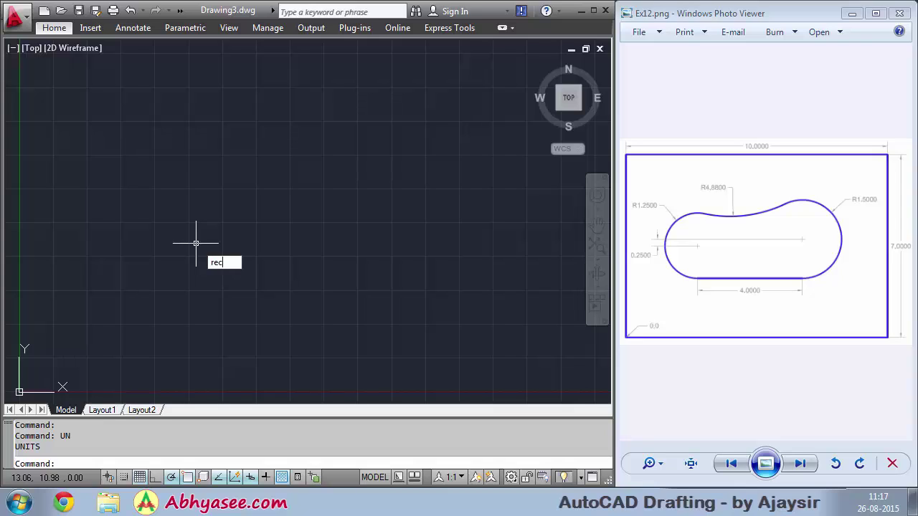
{"action": "type", "text": "c"}
{"action": "key", "text": "Return"}
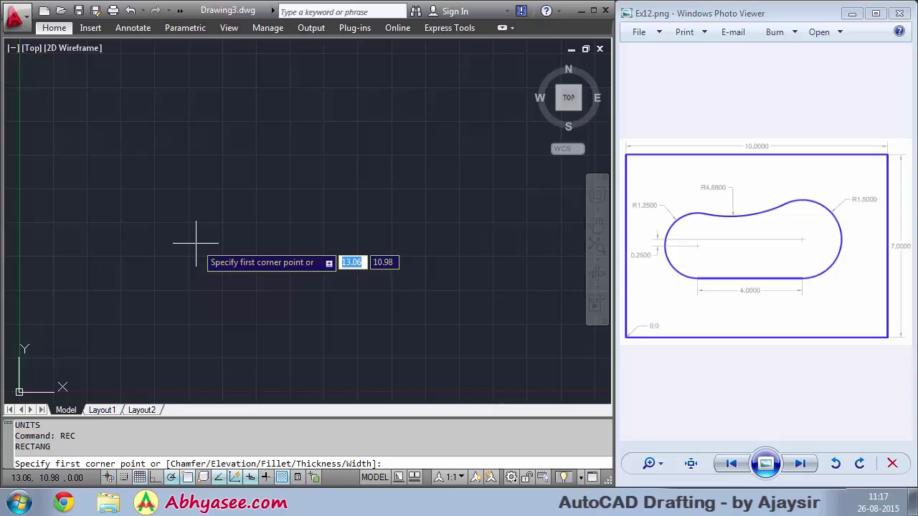
{"action": "type", "text": "0,0"}
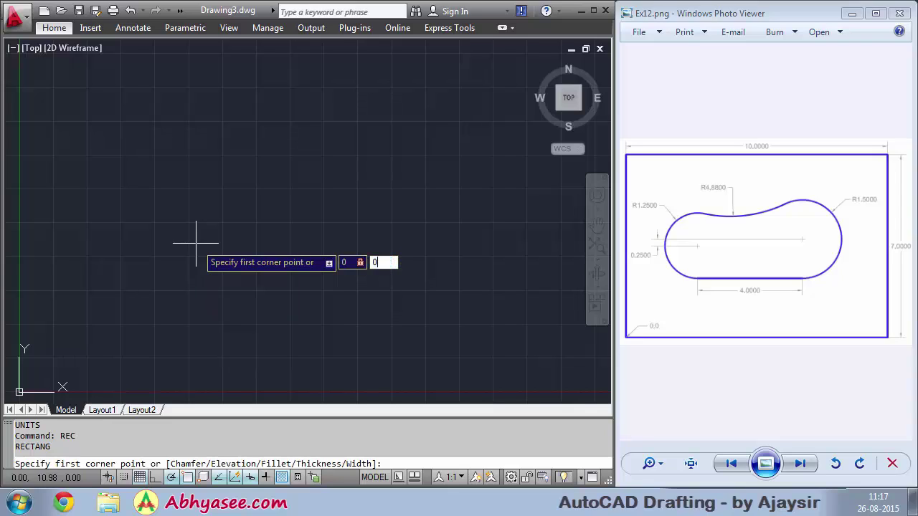
{"action": "key", "text": "Return"}
{"action": "type", "text": "1"}
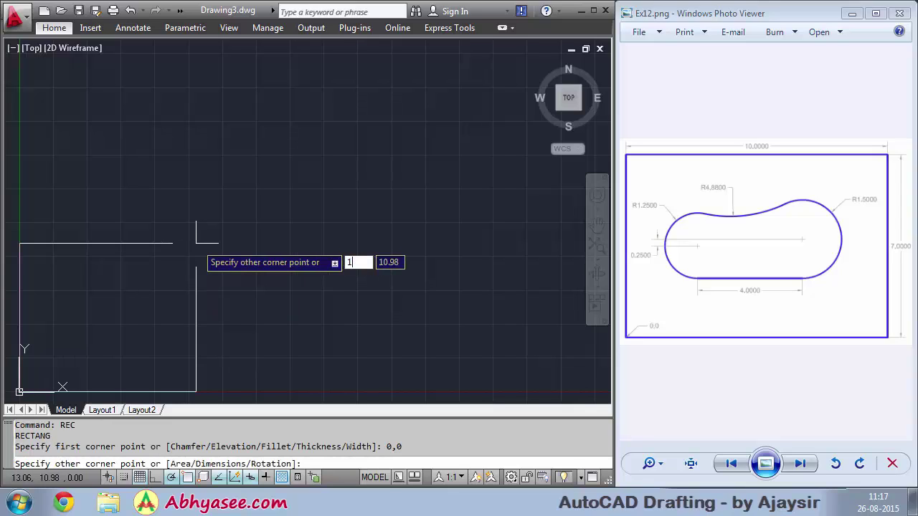
{"action": "type", "text": "0,7"}
{"action": "key", "text": "Return"}
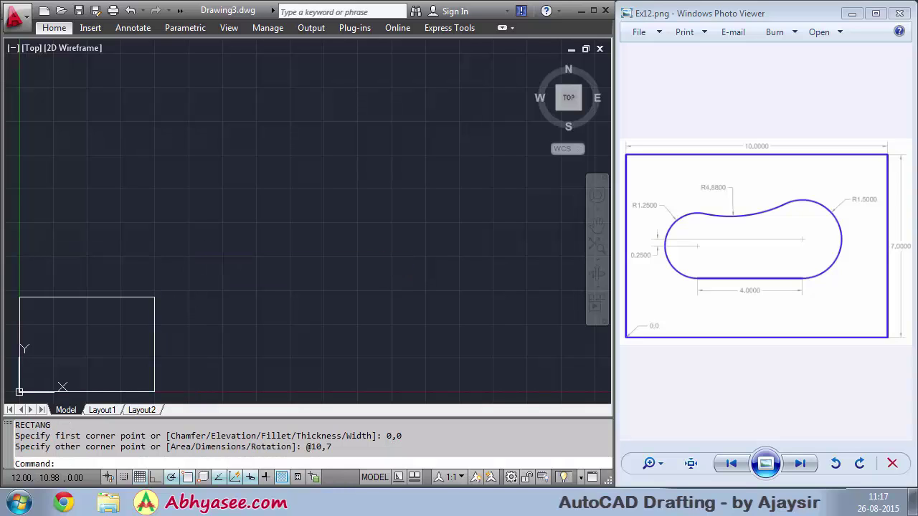
{"action": "middle_click", "coordinate": [195, 256]}
{"action": "middle_click", "coordinate": [194, 256]}
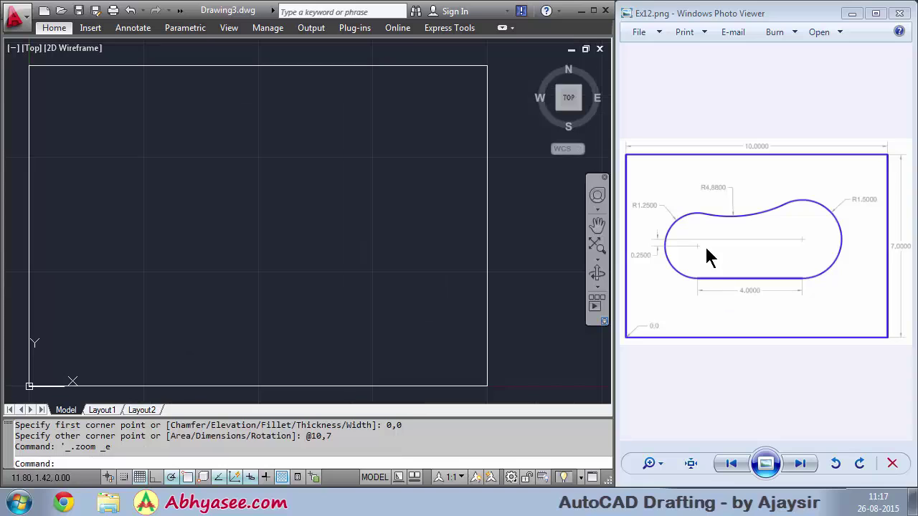
Step: Draw a horizontal line 4 units long inside the rectangle, starting left of centre and running to the right
{"action": "left_click", "coordinate": [692, 463]}
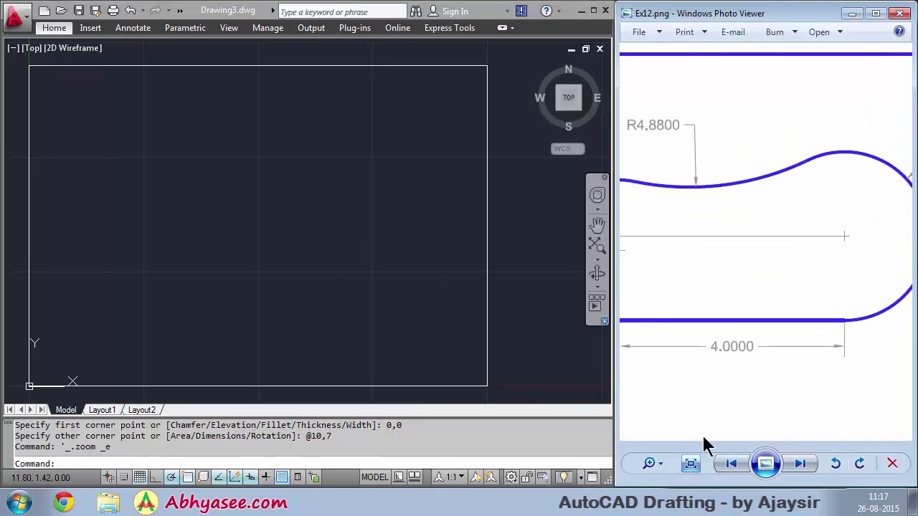
{"action": "left_click_drag", "start_coordinate": [696, 251], "coordinate": [778, 252]}
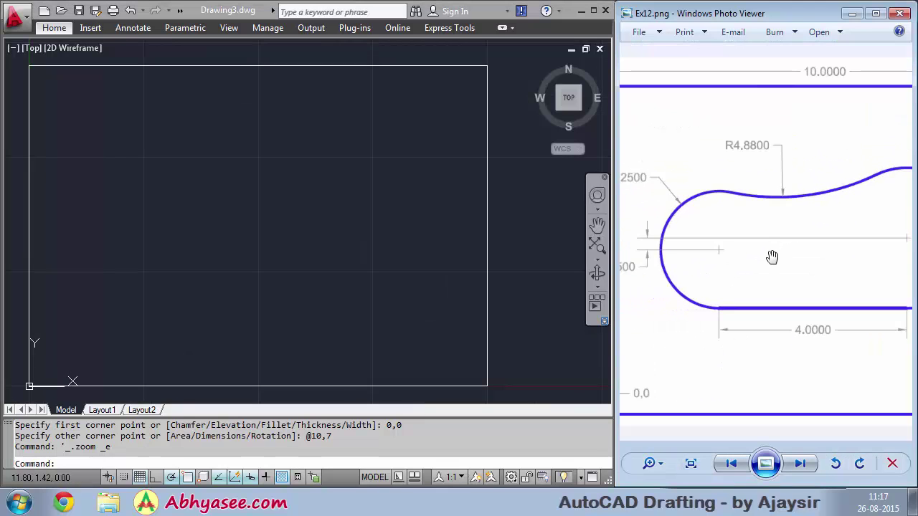
{"action": "scroll", "coordinate": [771, 257], "scroll_direction": "down", "scroll_amount": 1}
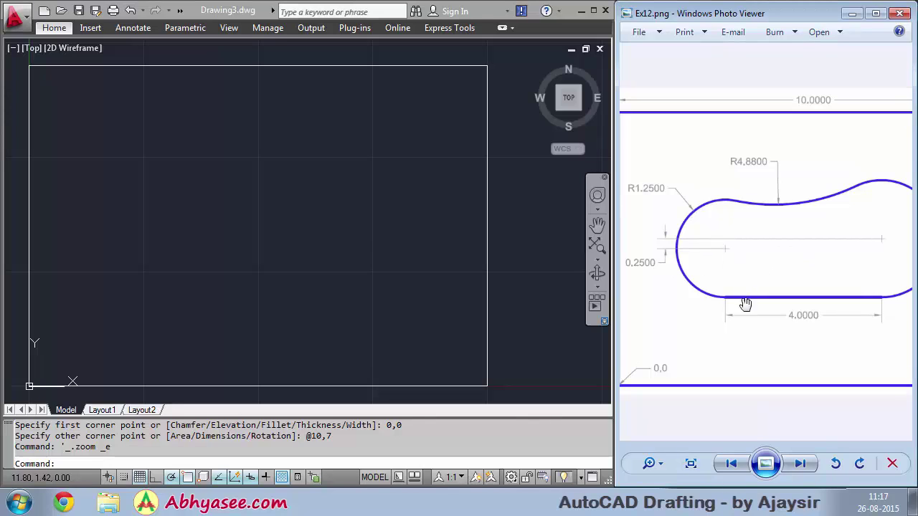
{"action": "left_click_drag", "start_coordinate": [805, 262], "coordinate": [774, 264]}
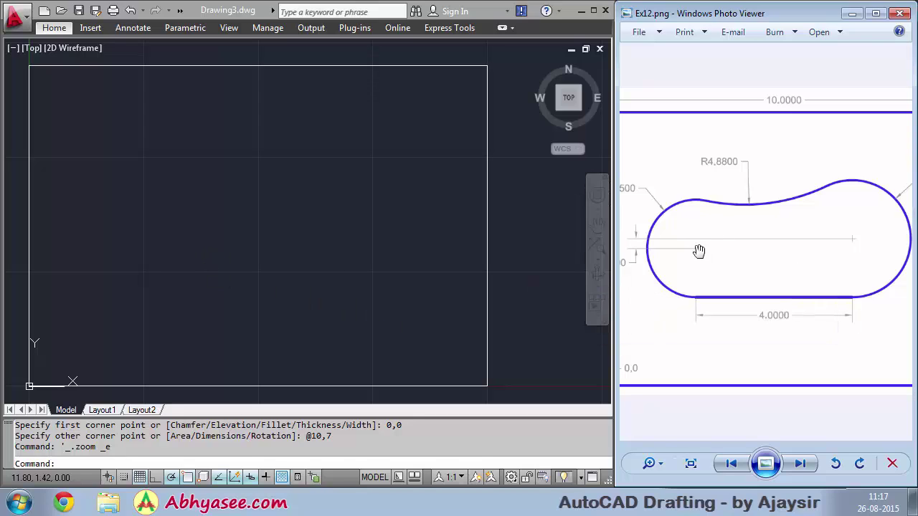
{"action": "left_click", "coordinate": [212, 248]}
{"action": "type", "text": "L"}
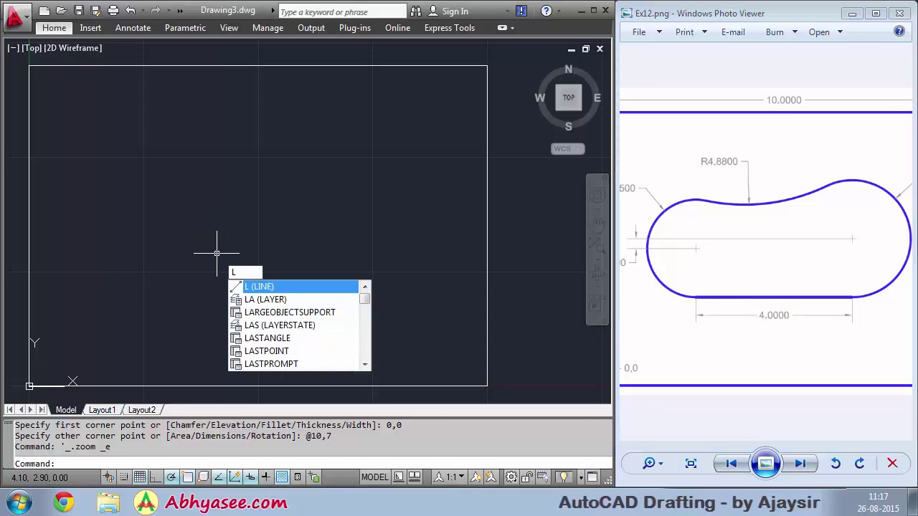
{"action": "key", "text": "Return"}
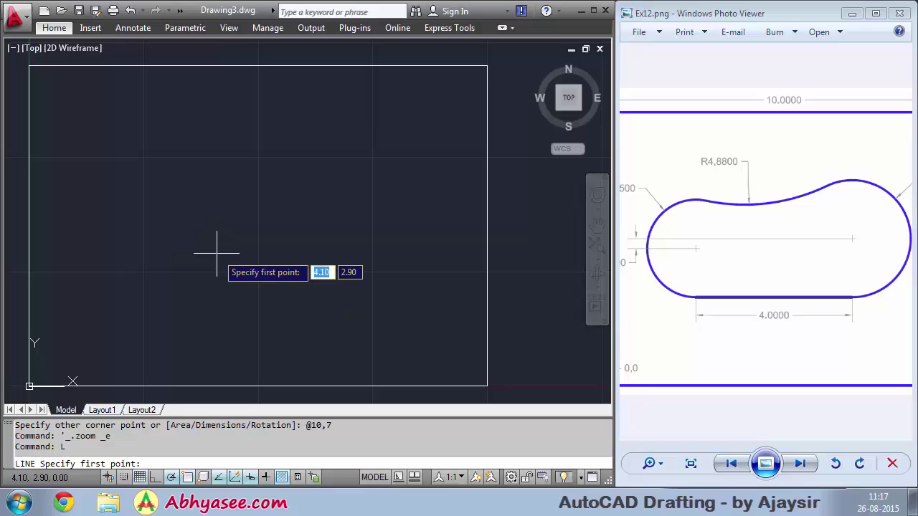
{"action": "left_click", "coordinate": [149, 243]}
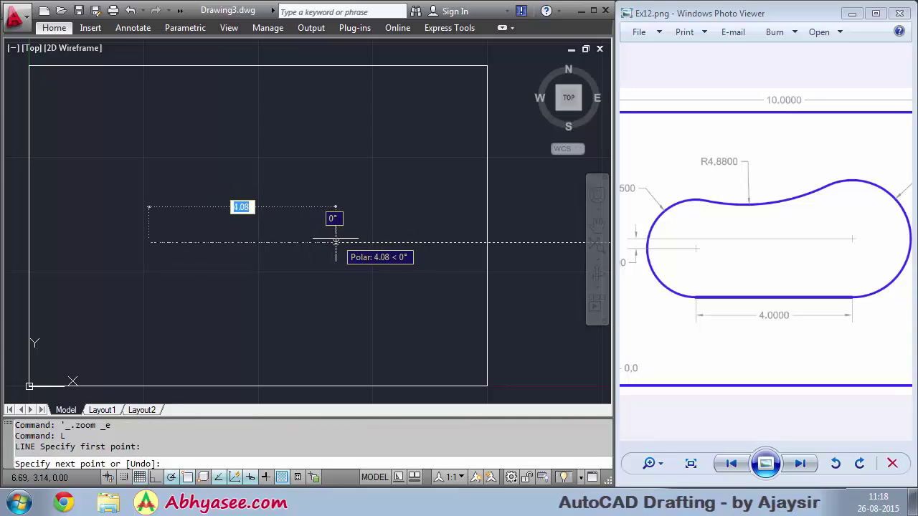
{"action": "type", "text": "4"}
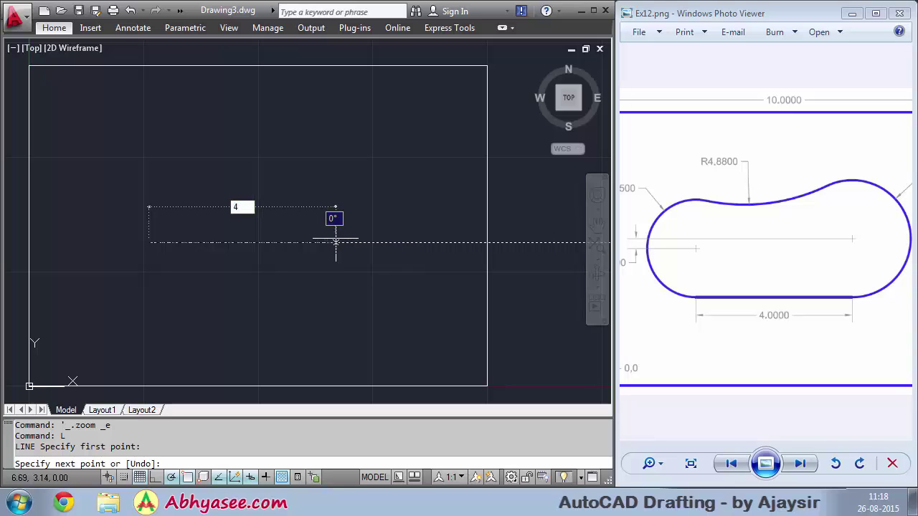
{"action": "key", "text": "Return"}
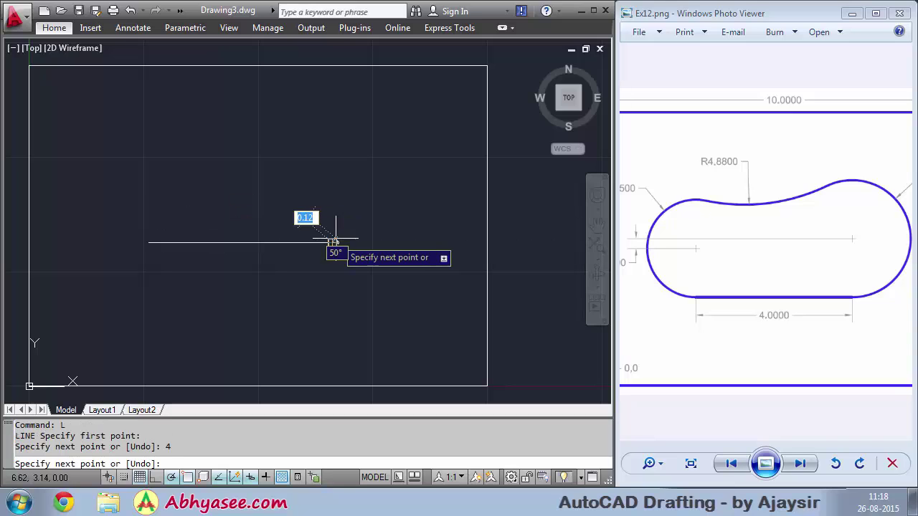
{"action": "right_click", "coordinate": [352, 182]}
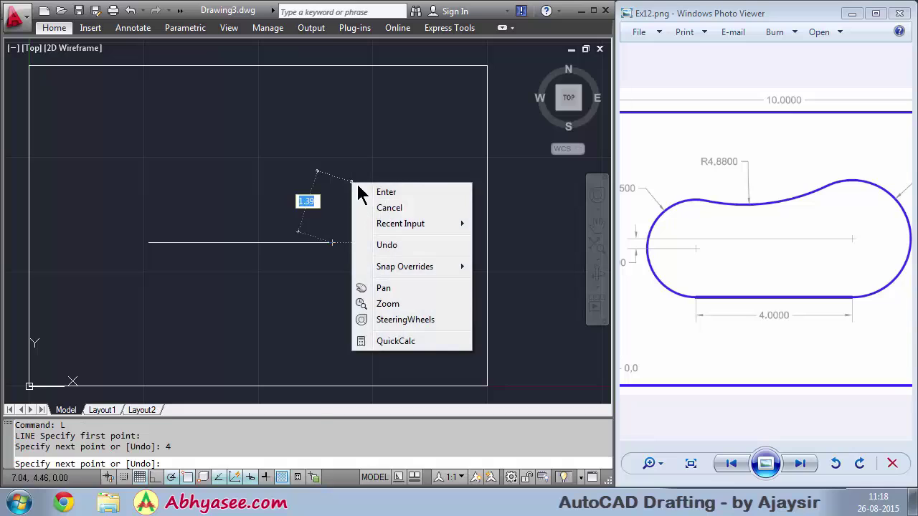
{"action": "left_click", "coordinate": [394, 192]}
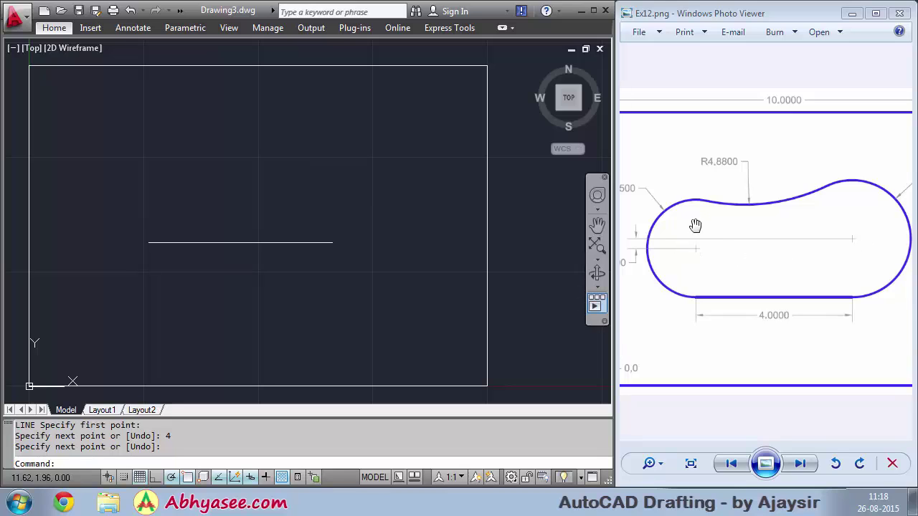
Step: Offset the 4-unit horizontal line upward by a distance of .25
{"action": "left_click_drag", "start_coordinate": [649, 301], "coordinate": [692, 299]}
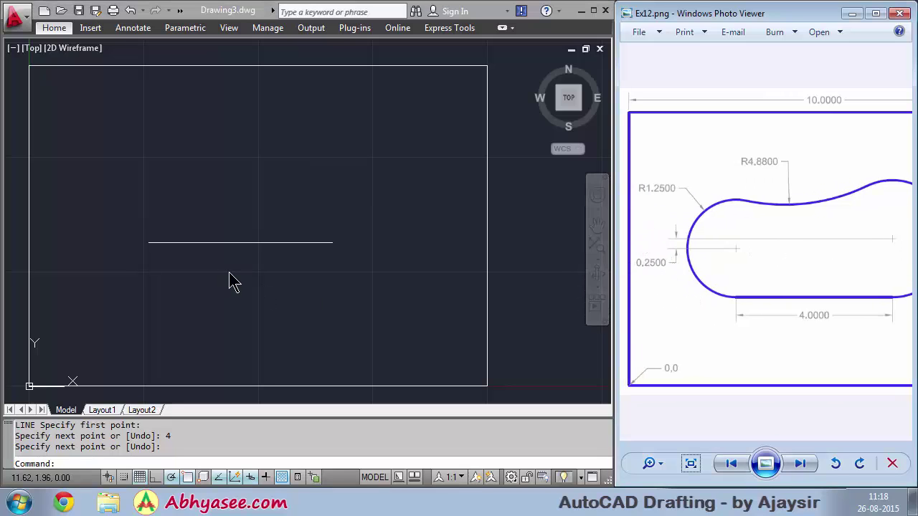
{"action": "left_click", "coordinate": [236, 15]}
{"action": "type", "text": "O"}
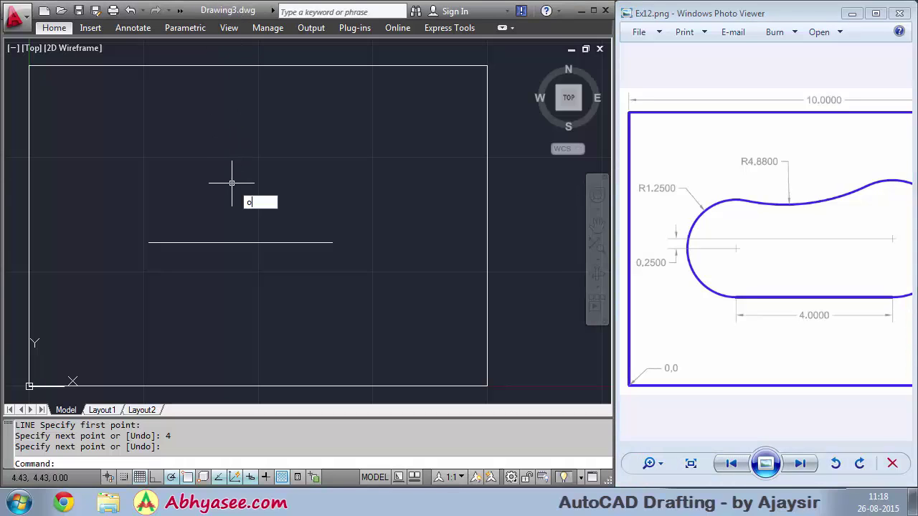
{"action": "key", "text": "Return"}
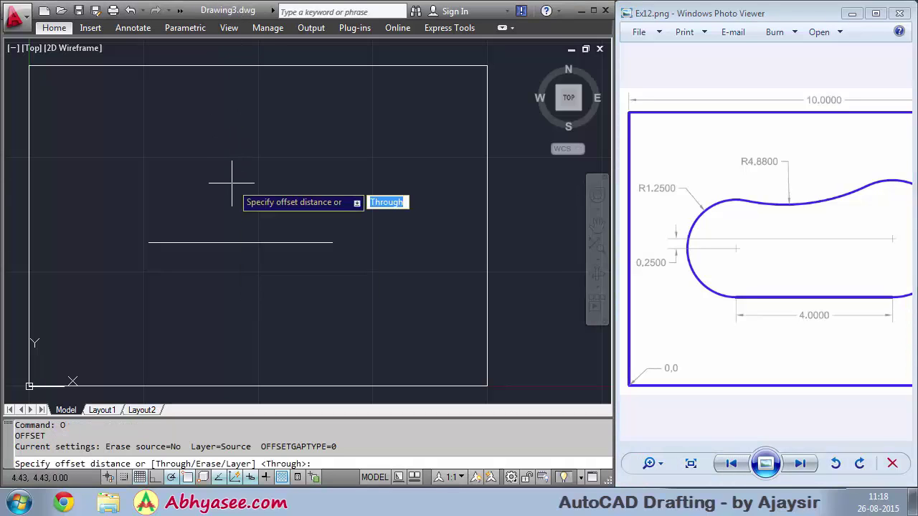
{"action": "type", "text": ".25"}
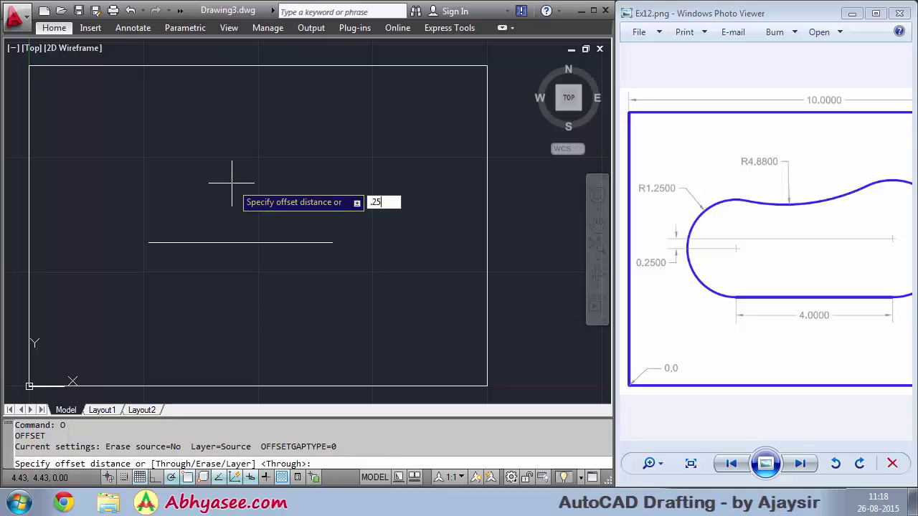
{"action": "key", "text": "Return"}
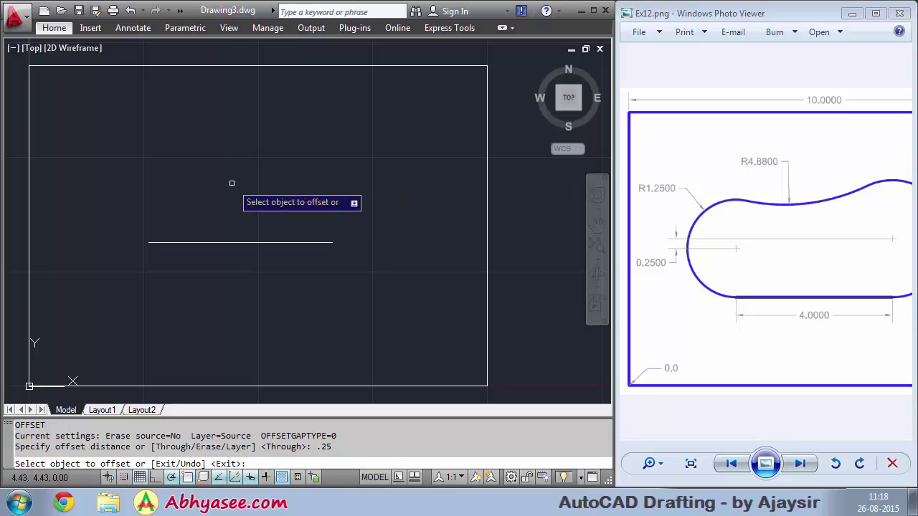
{"action": "left_click", "coordinate": [226, 242]}
{"action": "left_click", "coordinate": [225, 216]}
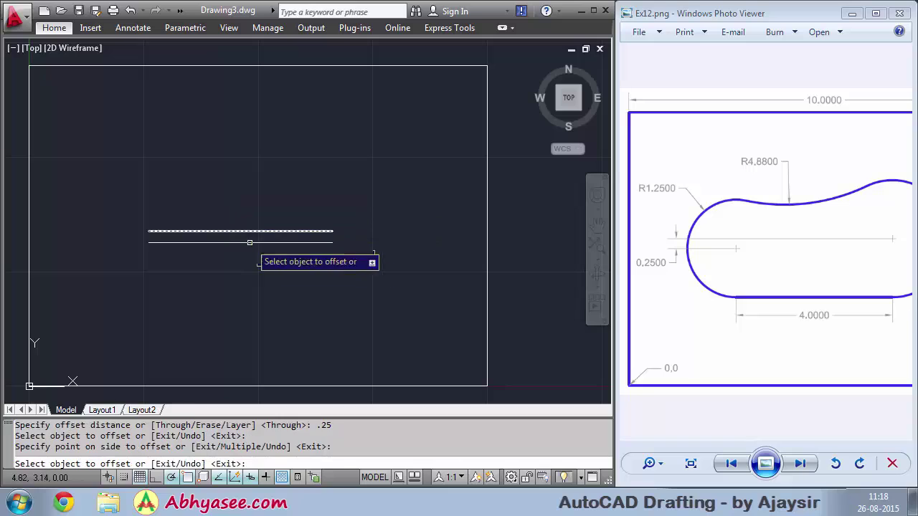
{"action": "right_click", "coordinate": [315, 278]}
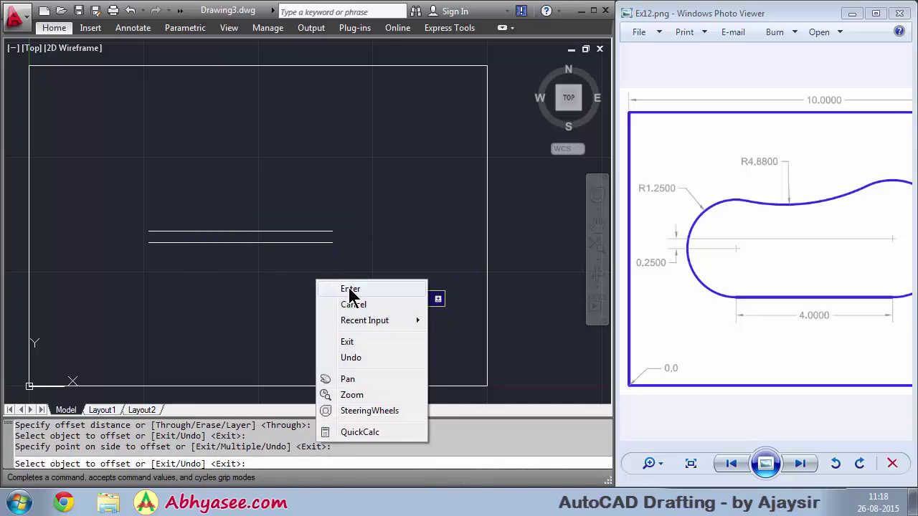
{"action": "left_click", "coordinate": [351, 289]}
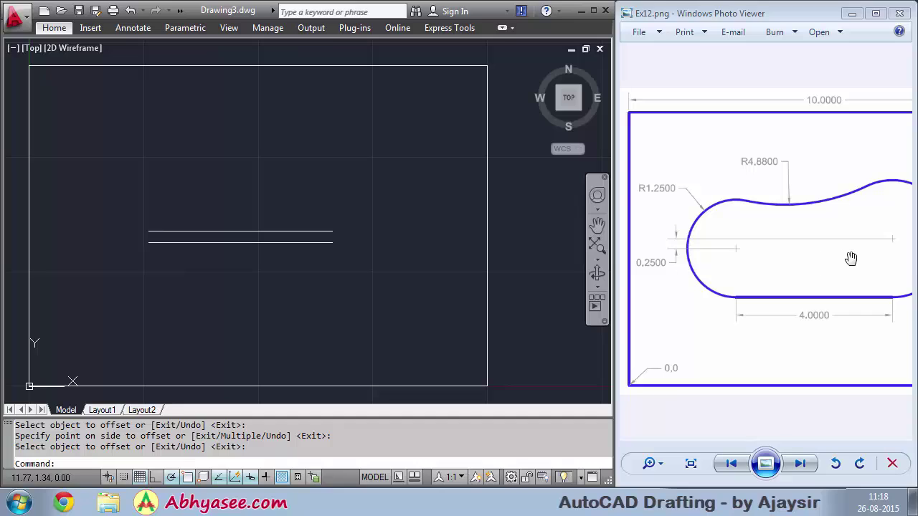
Step: Draw a circle of radius 1.25 centred on the left endpoint of the lower horizontal line
{"action": "left_click_drag", "start_coordinate": [830, 264], "coordinate": [799, 265]}
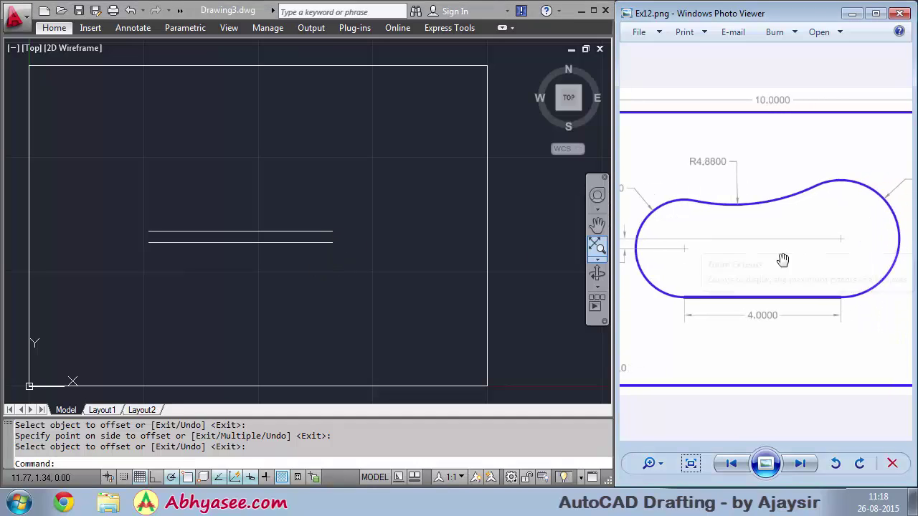
{"action": "left_click_drag", "start_coordinate": [714, 265], "coordinate": [762, 268]}
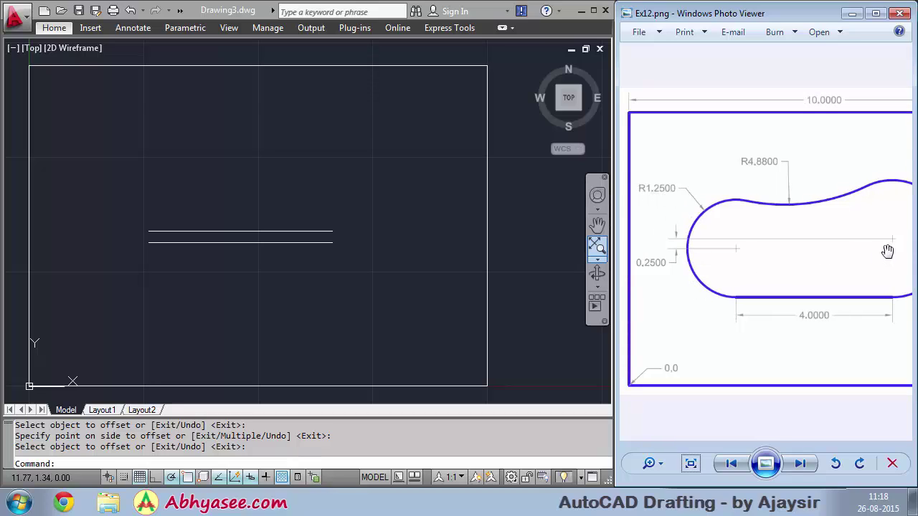
{"action": "left_click_drag", "start_coordinate": [885, 252], "coordinate": [753, 261]}
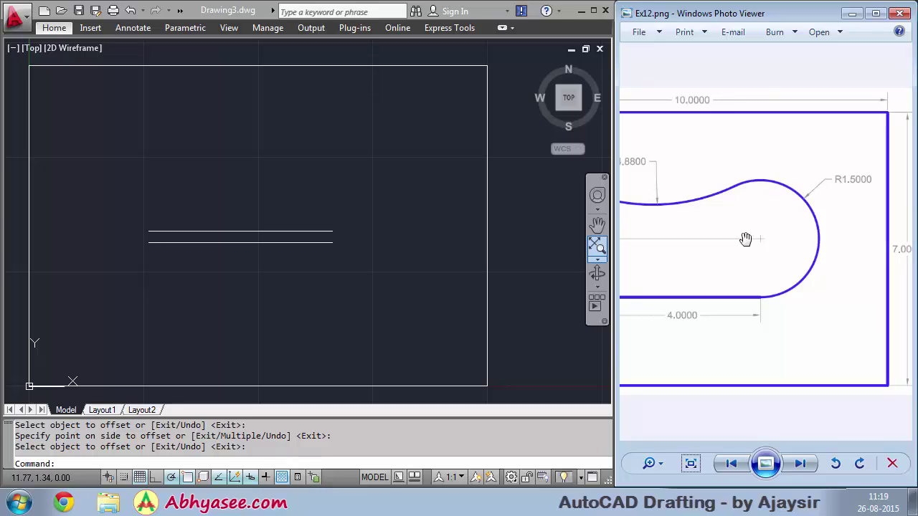
{"action": "left_click_drag", "start_coordinate": [751, 237], "coordinate": [850, 226]}
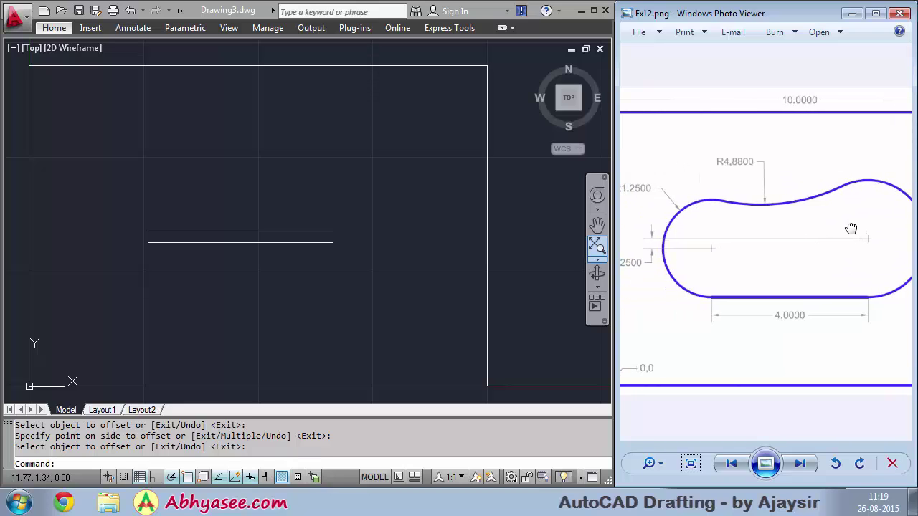
{"action": "type", "text": "cir"}
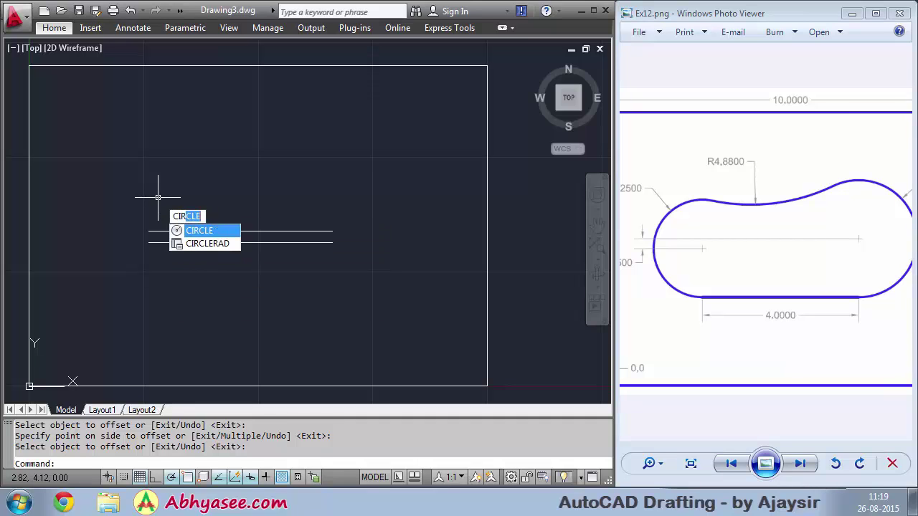
{"action": "key", "text": "Return"}
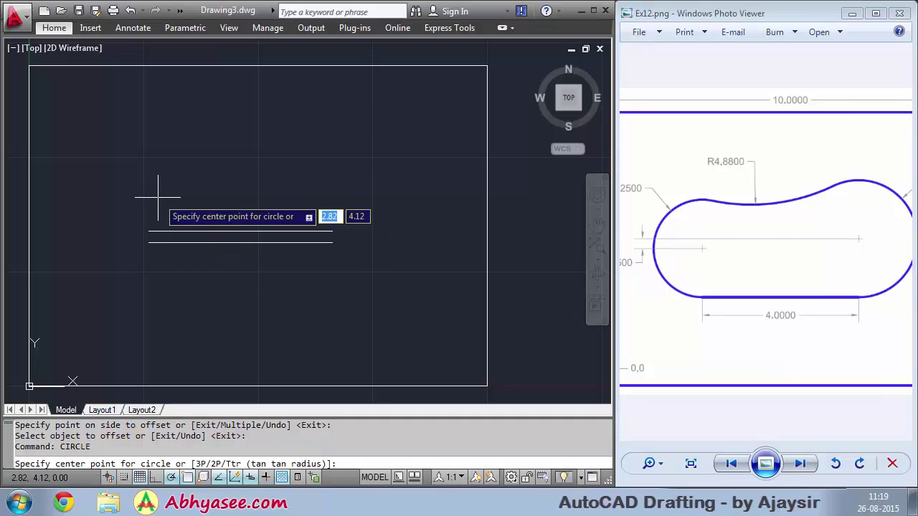
{"action": "left_click", "coordinate": [149, 242]}
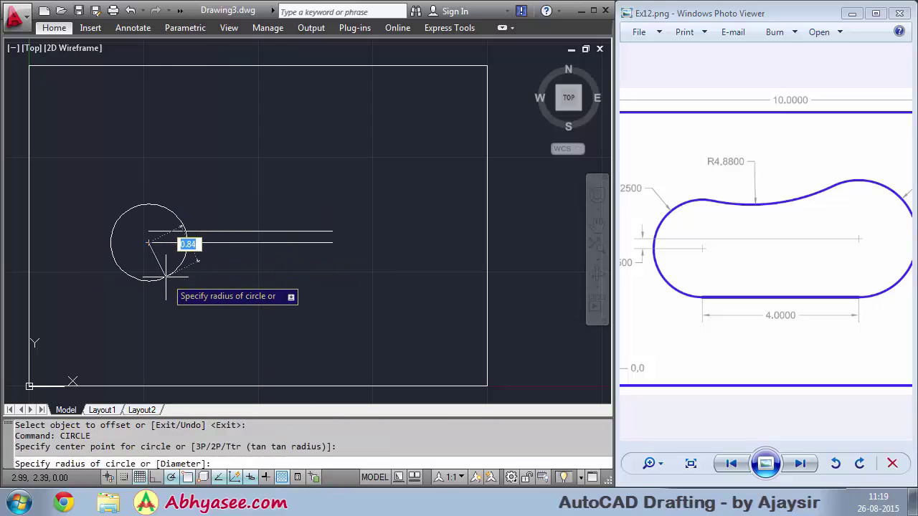
{"action": "type", "text": "1."}
{"action": "key", "text": "Return"}
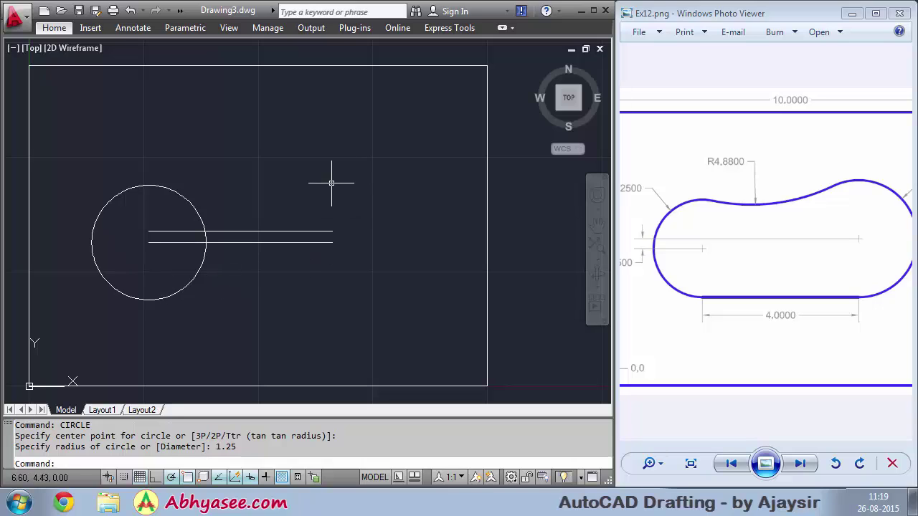
Step: Draw a circle of radius 1.5 centred on the right endpoint of the upper horizontal line
{"action": "key", "text": "Return"}
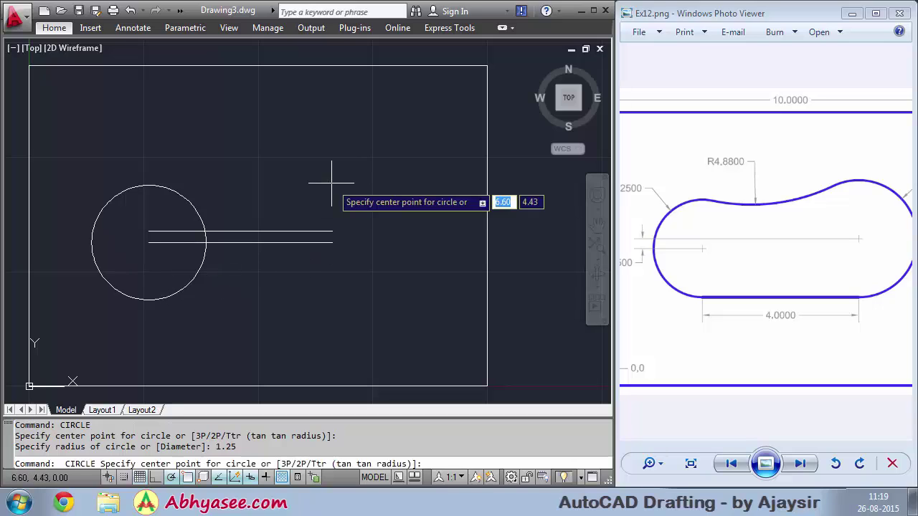
{"action": "left_click", "coordinate": [332, 231]}
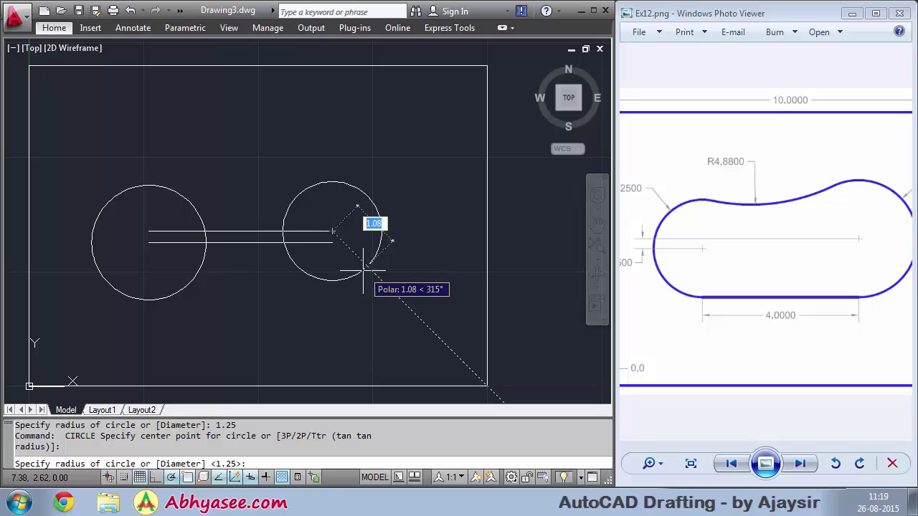
{"action": "type", "text": "1."}
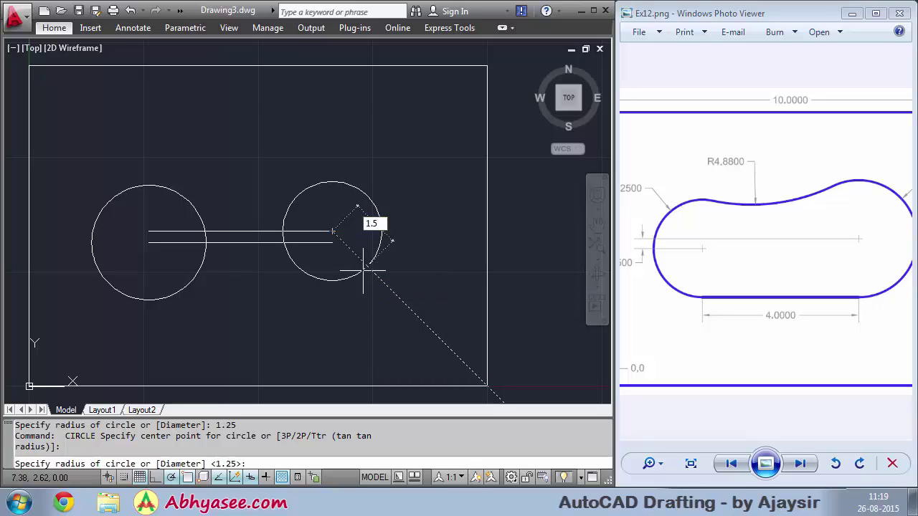
{"action": "key", "text": "Return"}
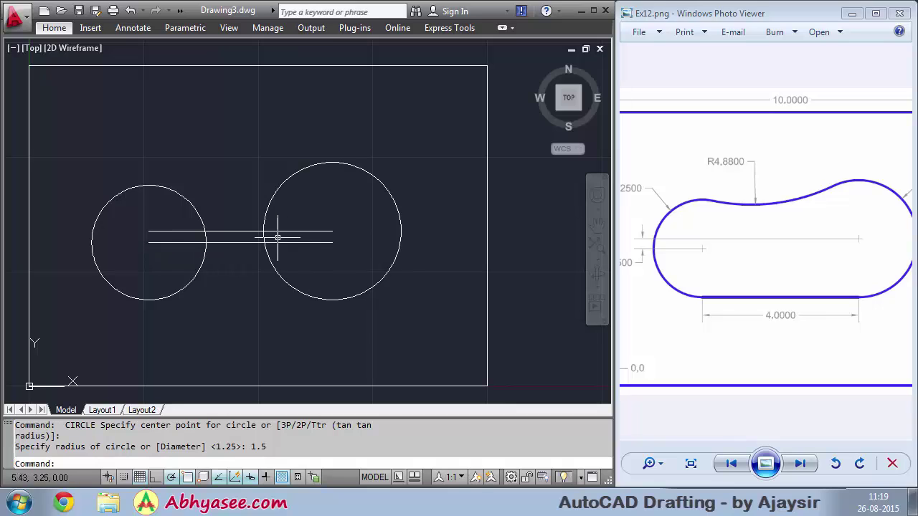
Step: Erase the two horizontal construction lines running between the circle centres
{"action": "left_click", "coordinate": [233, 216]}
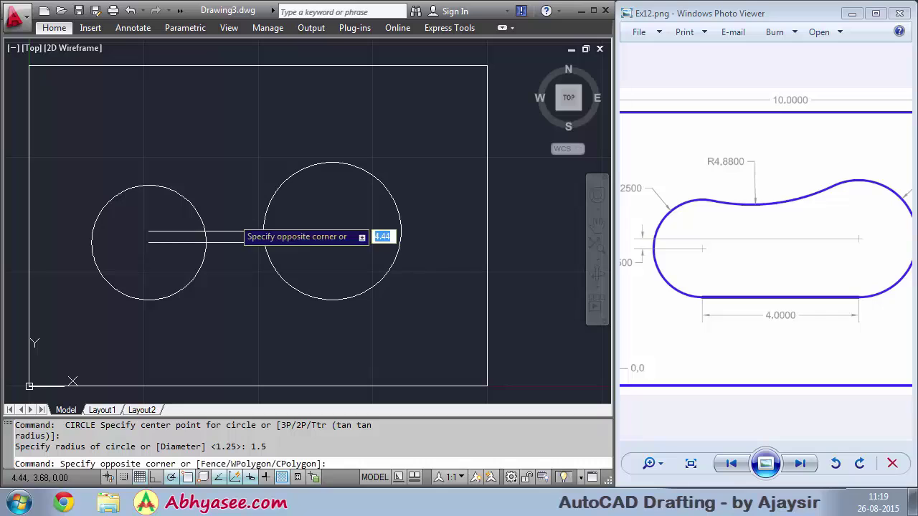
{"action": "left_click", "coordinate": [227, 303]}
{"action": "key", "text": "Delete"}
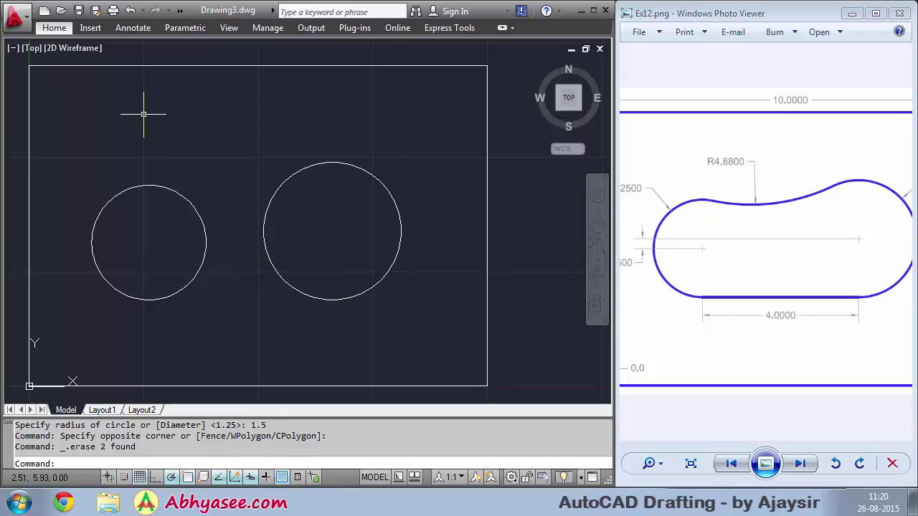
Step: Draw a Tan, Tan, Radius circle of radius 4.88 tangent to the upper sides of the left and right circles
{"action": "left_click", "coordinate": [56, 30]}
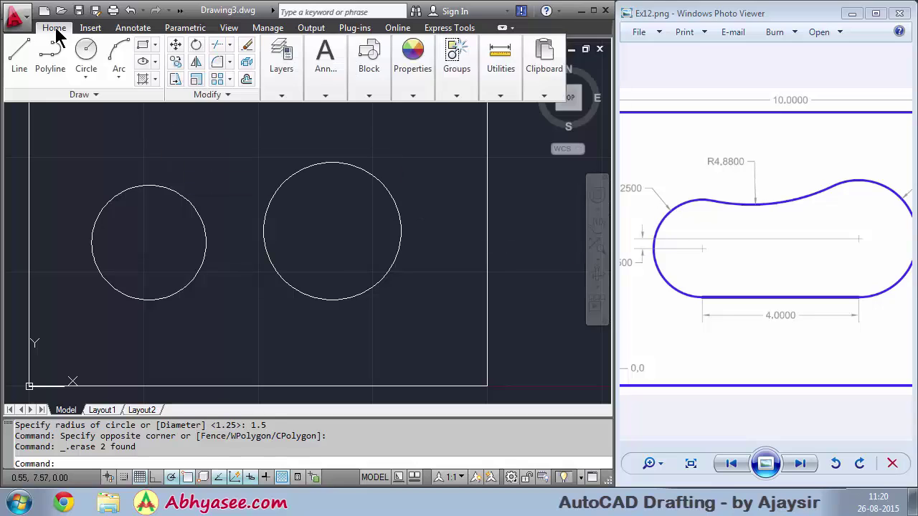
{"action": "left_click", "coordinate": [87, 78]}
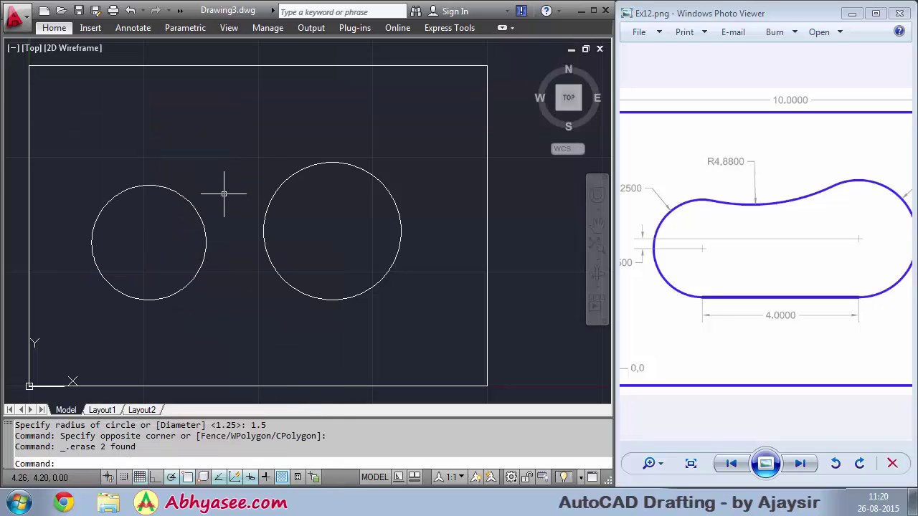
{"action": "type", "text": "CI"}
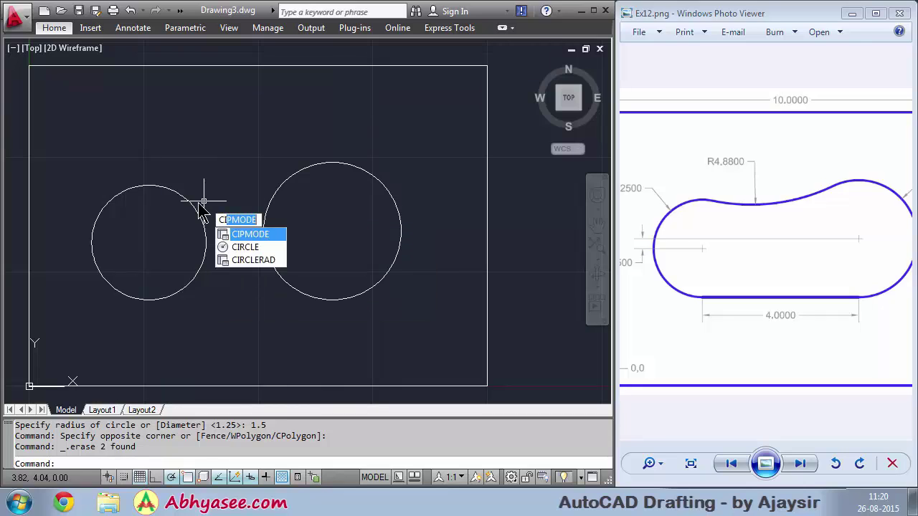
{"action": "type", "text": "R"}
{"action": "key", "text": "Return"}
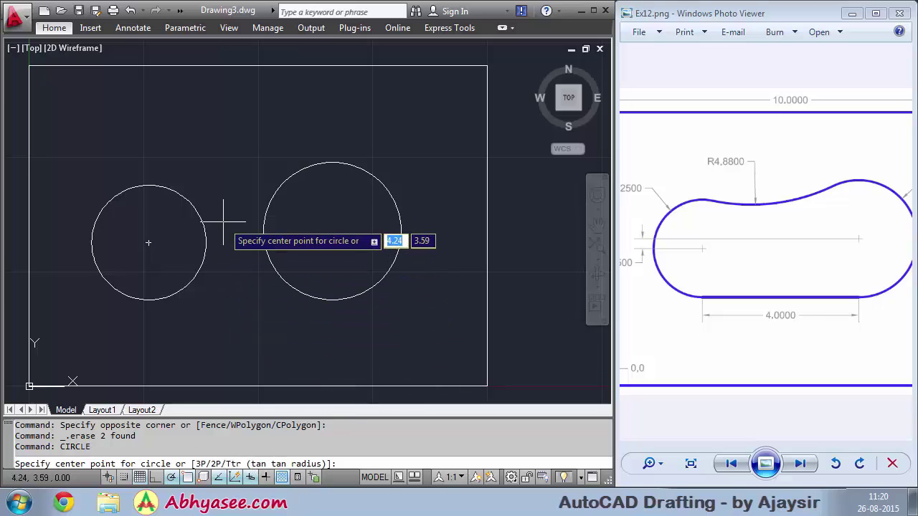
{"action": "type", "text": "ttr"}
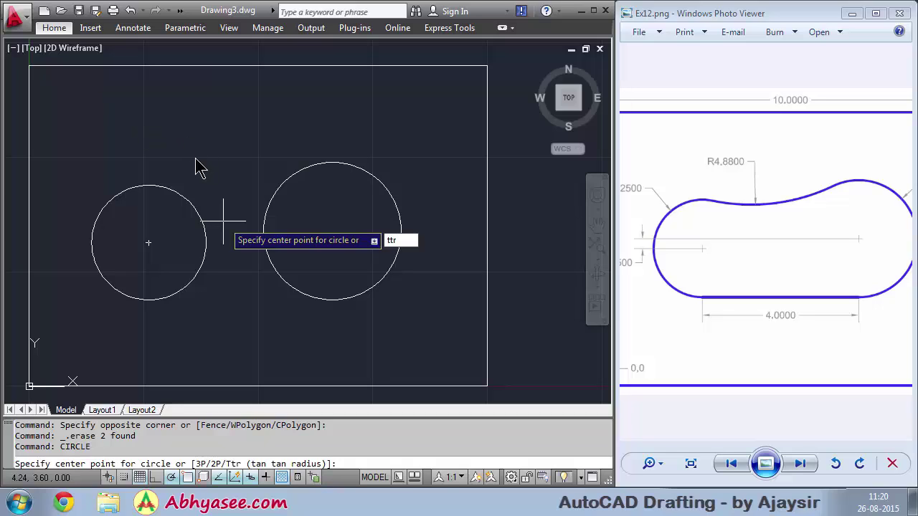
{"action": "key", "text": "Return"}
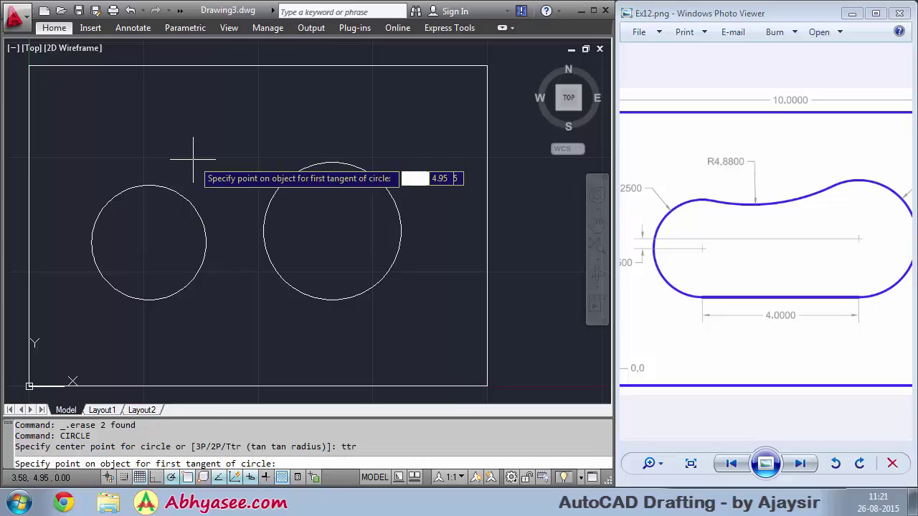
{"action": "left_click", "coordinate": [152, 185]}
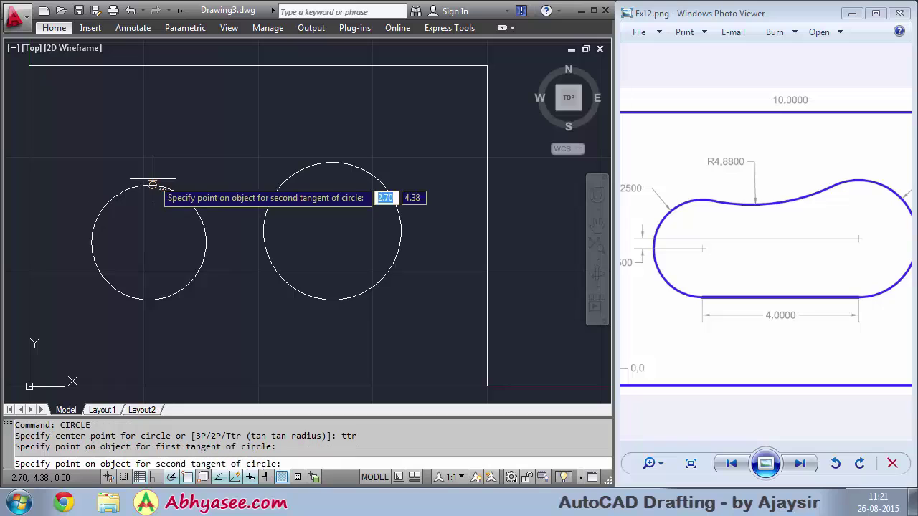
{"action": "left_click", "coordinate": [287, 176]}
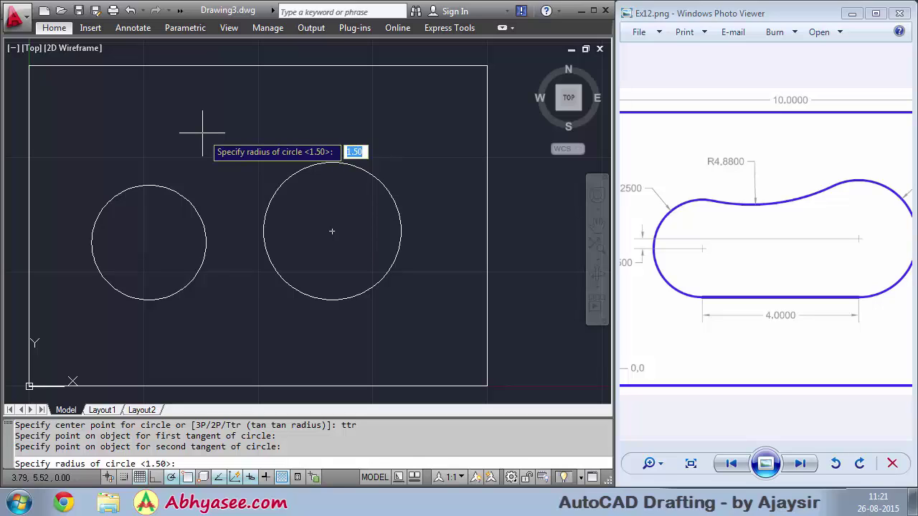
{"action": "type", "text": "4."}
{"action": "key", "text": "Return"}
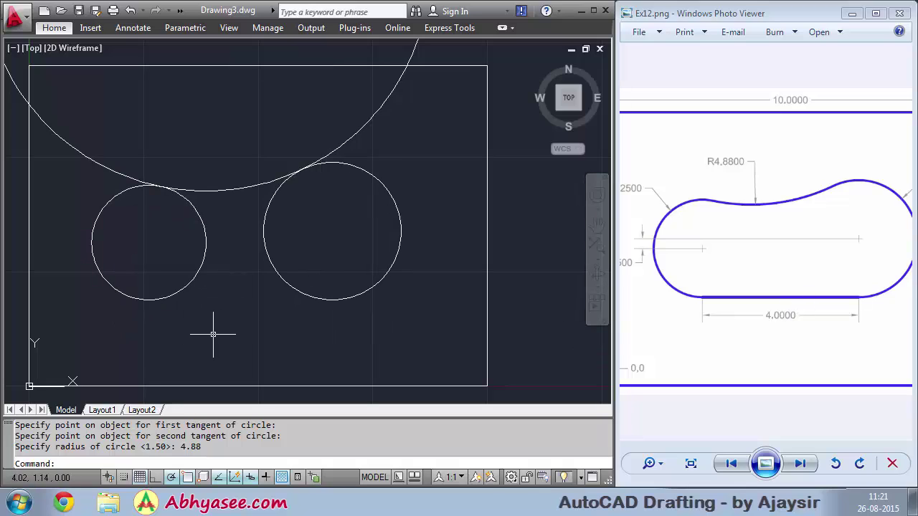
Step: Draw a horizontal line from the bottom quadrant of the left circle to the bottom quadrant of the right circle
{"action": "type", "text": "l"}
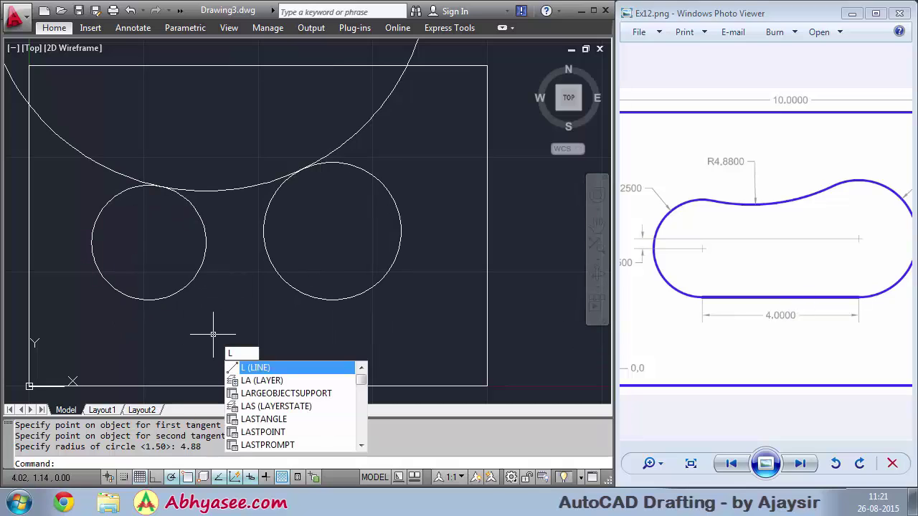
{"action": "key", "text": "Return"}
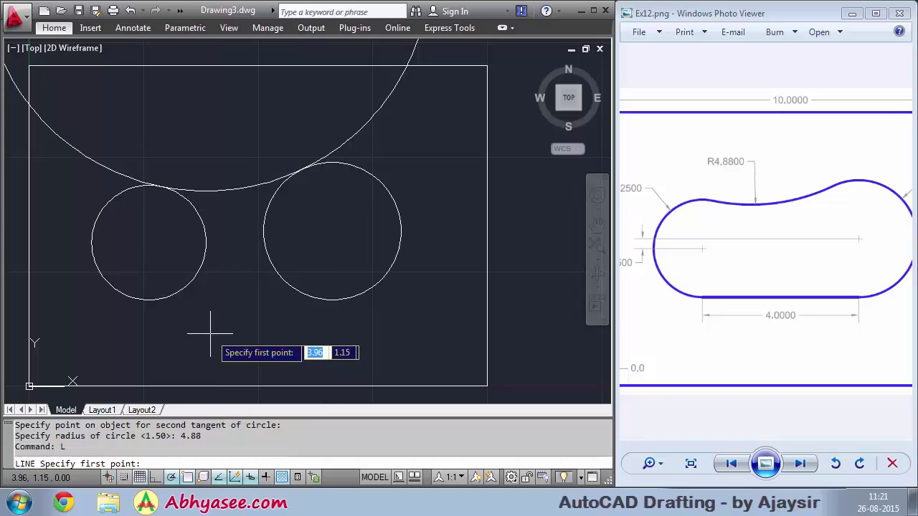
{"action": "left_click", "coordinate": [148, 300]}
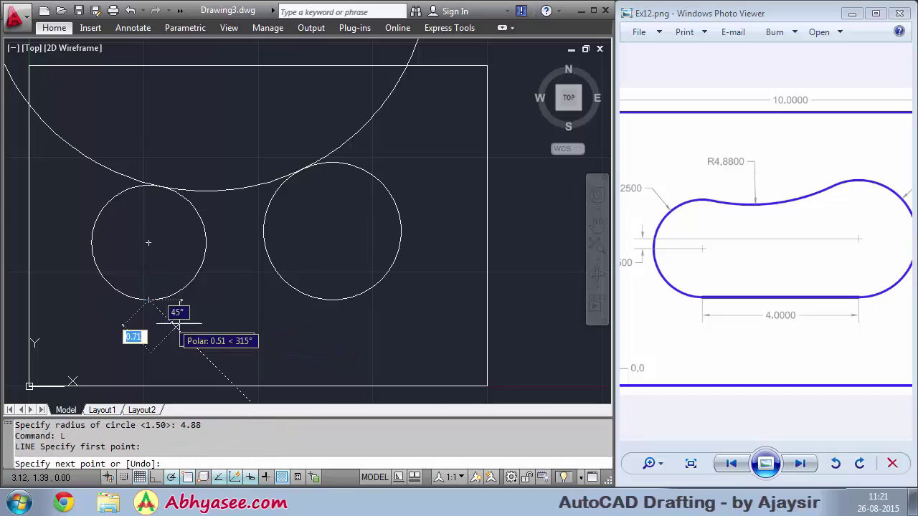
{"action": "left_click", "coordinate": [332, 300]}
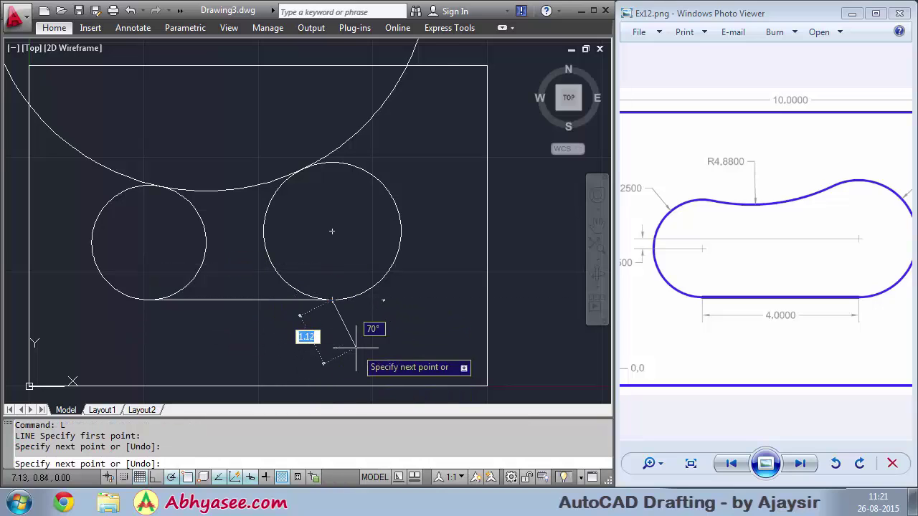
{"action": "right_click", "coordinate": [358, 345]}
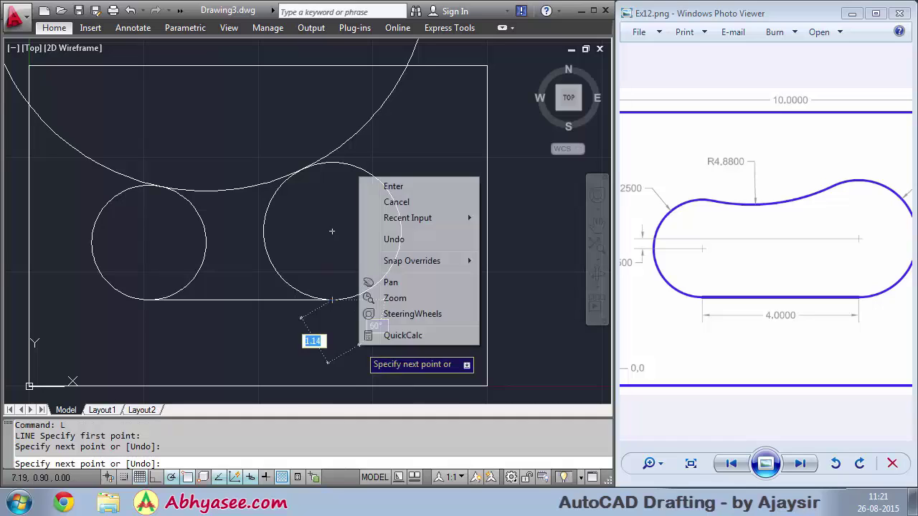
{"action": "left_click", "coordinate": [394, 187]}
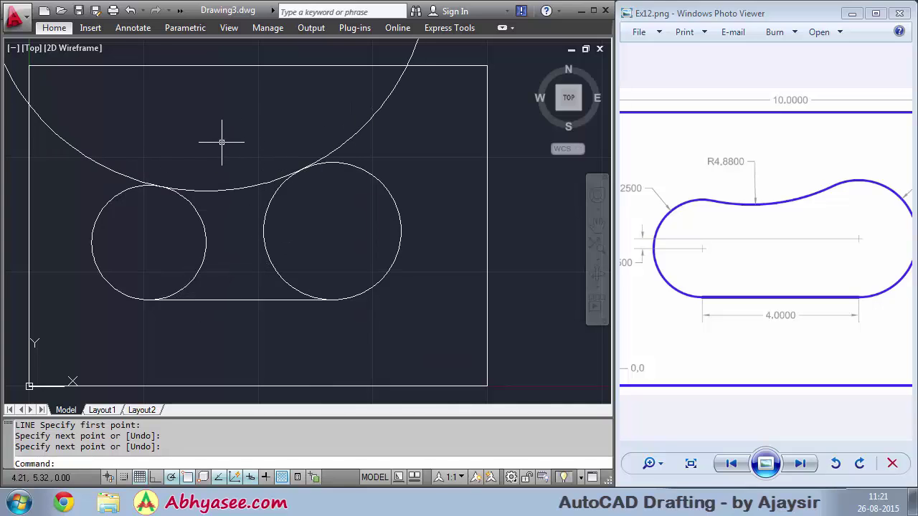
Step: Trim the inner arcs of both small circles and the upper part of the large circle, using all three circles and the line as cutting edges
{"action": "type", "text": "TR"}
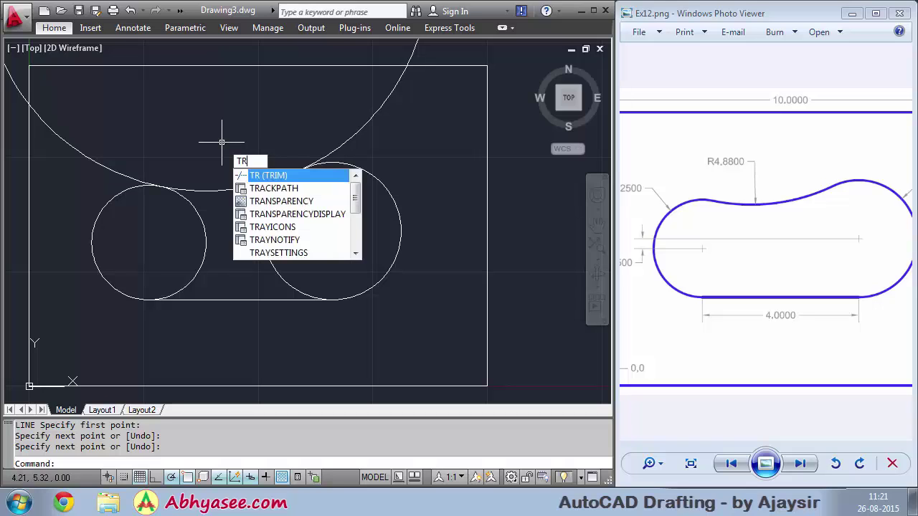
{"action": "key", "text": "Return"}
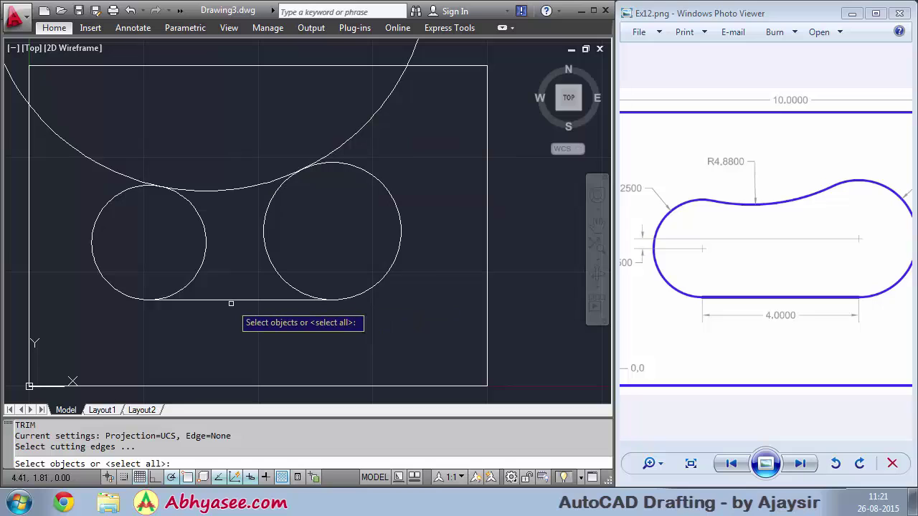
{"action": "left_click", "coordinate": [302, 140]}
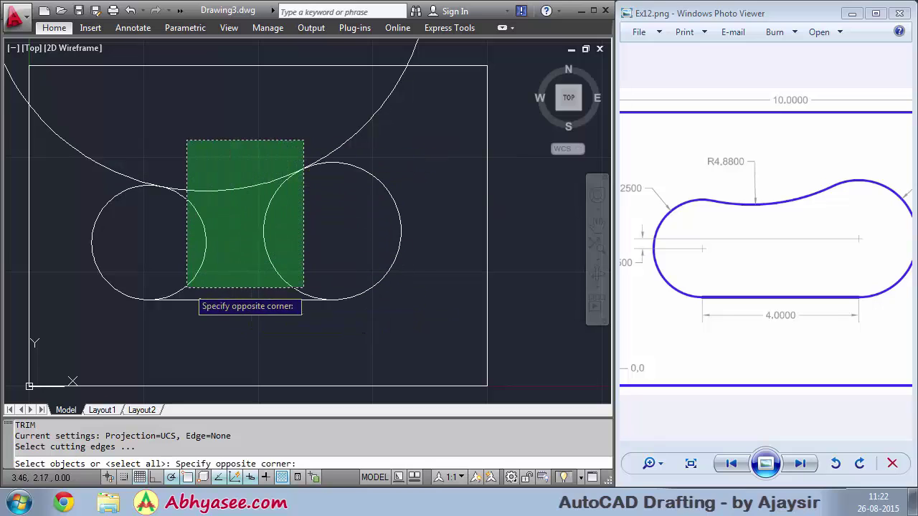
{"action": "left_click", "coordinate": [169, 312]}
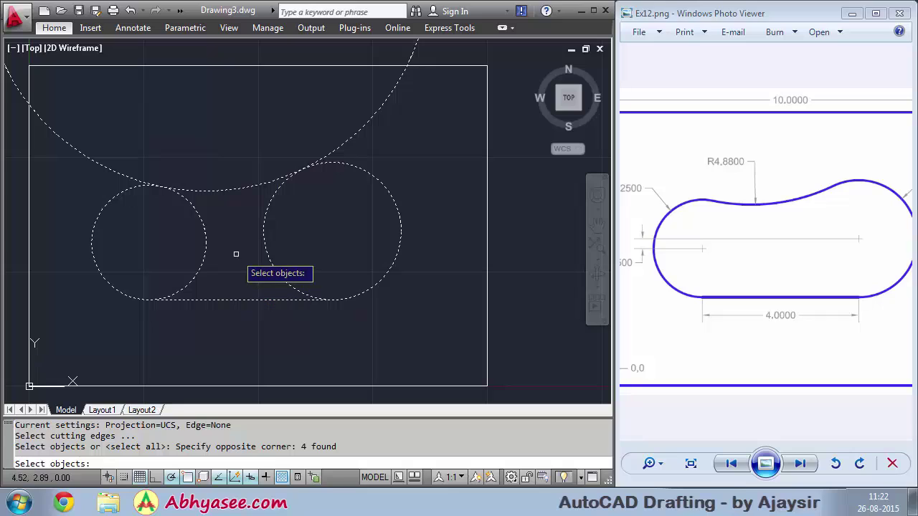
{"action": "key", "text": "Return"}
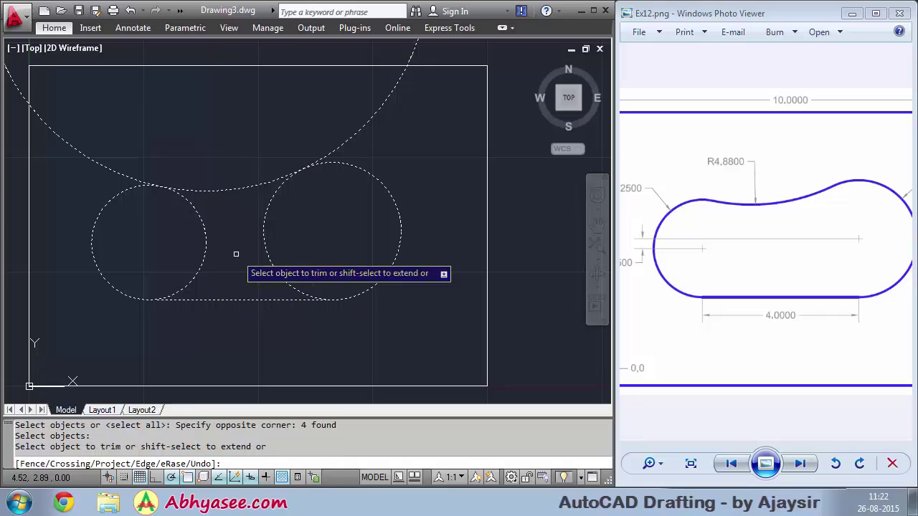
{"action": "left_click", "coordinate": [206, 230]}
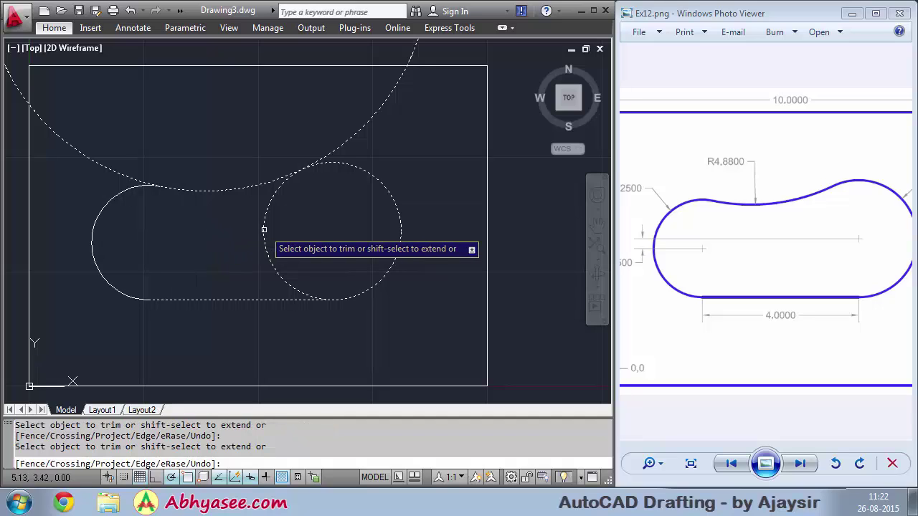
{"action": "left_click", "coordinate": [264, 231]}
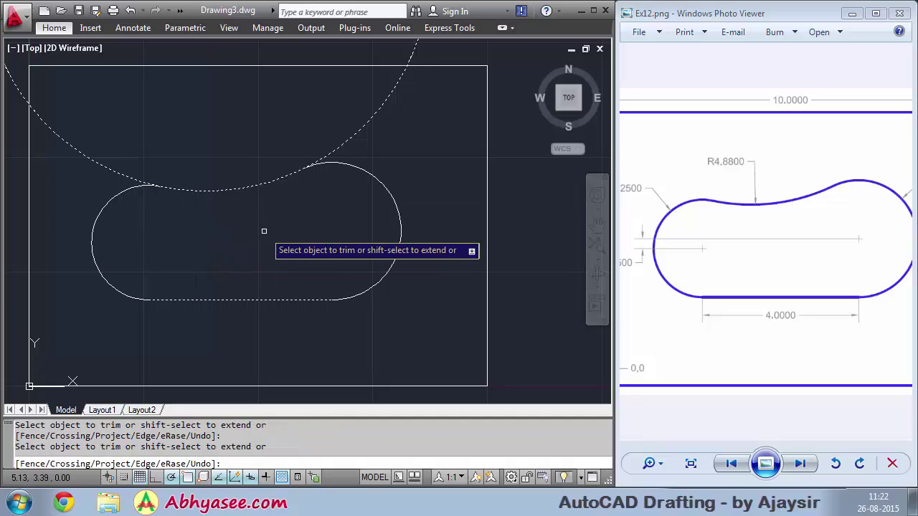
{"action": "left_click", "coordinate": [391, 92]}
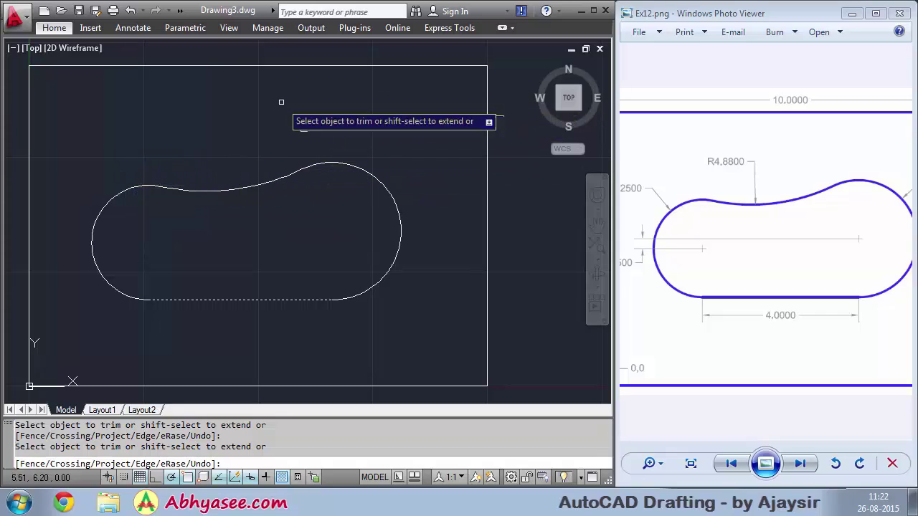
{"action": "right_click", "coordinate": [300, 248]}
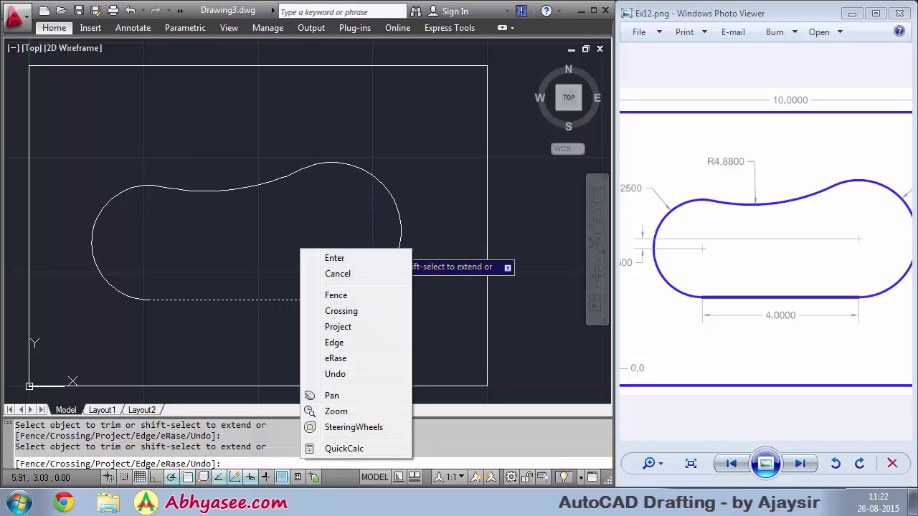
{"action": "left_click", "coordinate": [334, 259]}
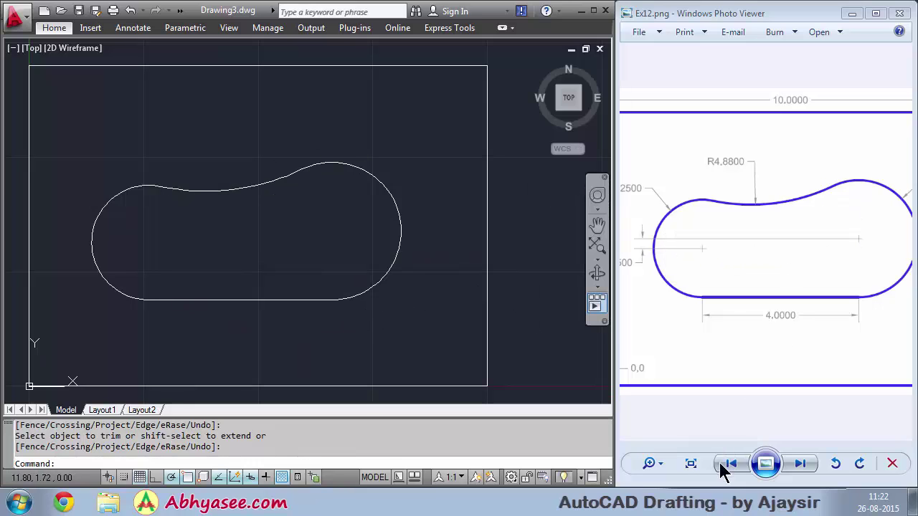
{"action": "left_click", "coordinate": [690, 463]}
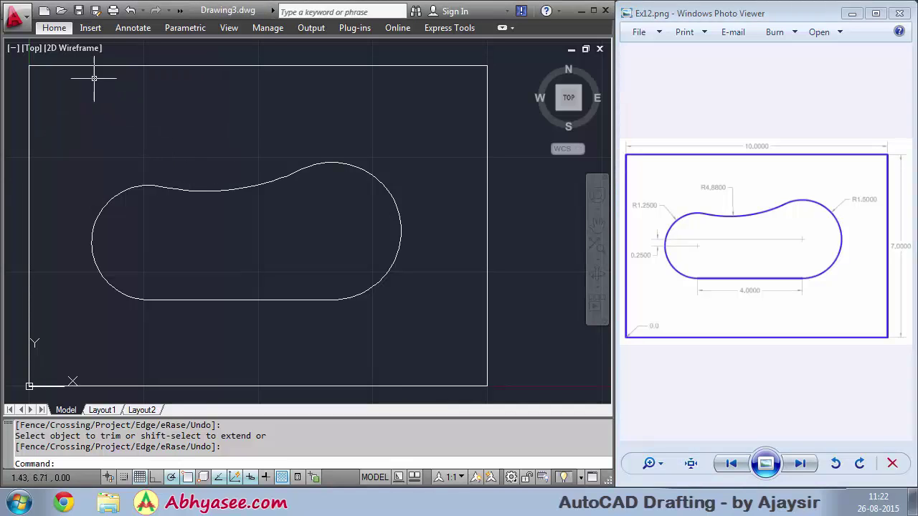
{"action": "left_click", "coordinate": [60, 29]}
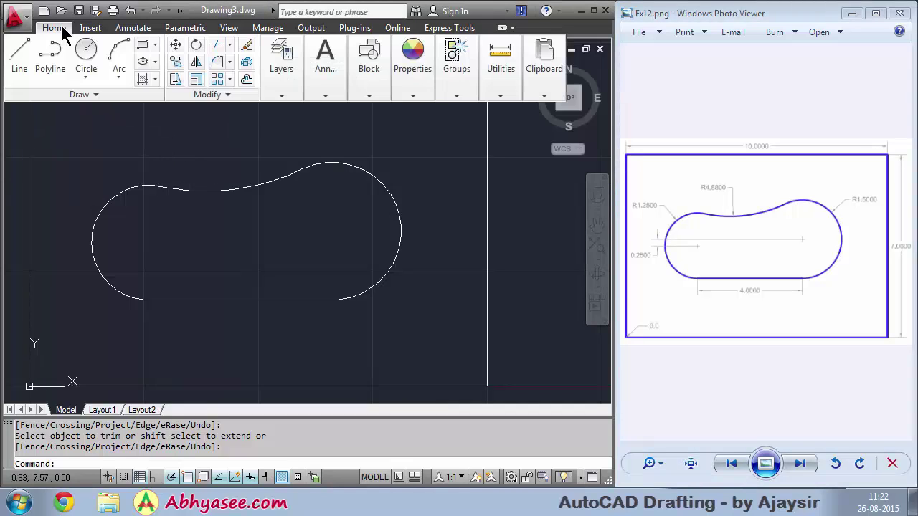
{"action": "left_click", "coordinate": [86, 78]}
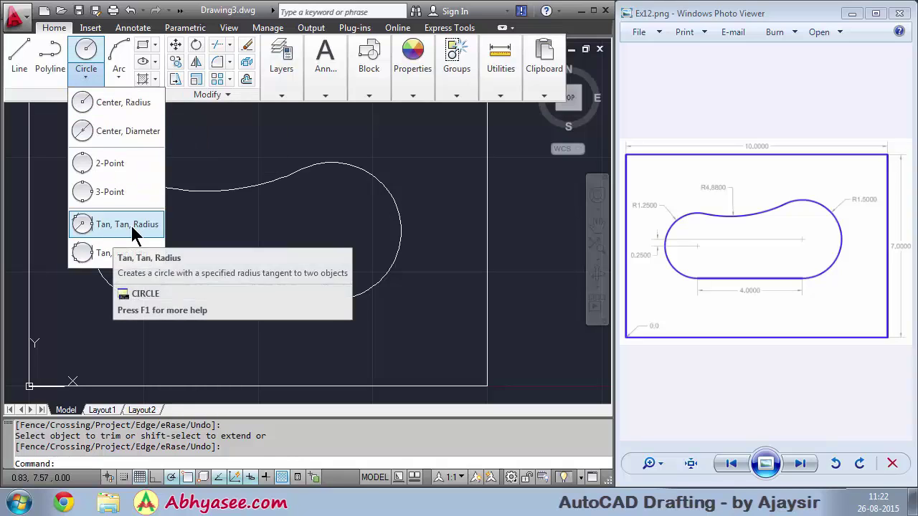
{"action": "key", "text": "Escape"}
{"action": "key", "text": "Escape"}
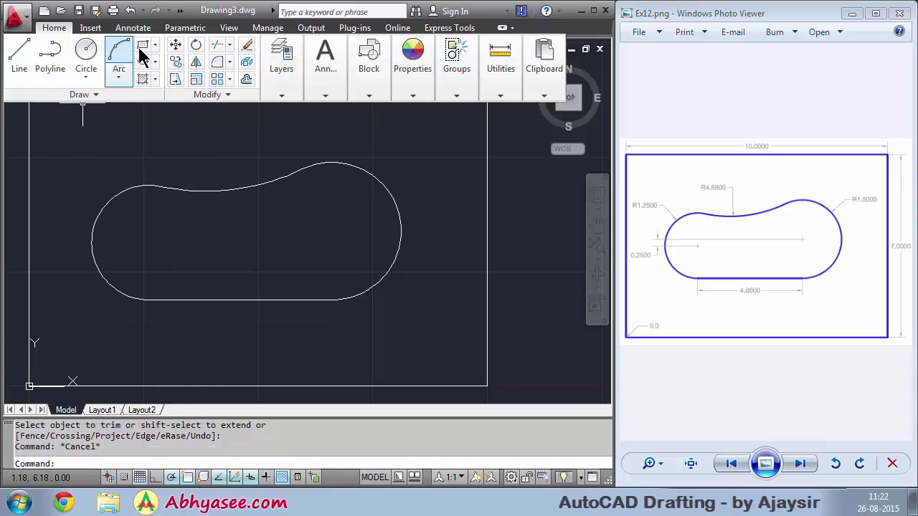